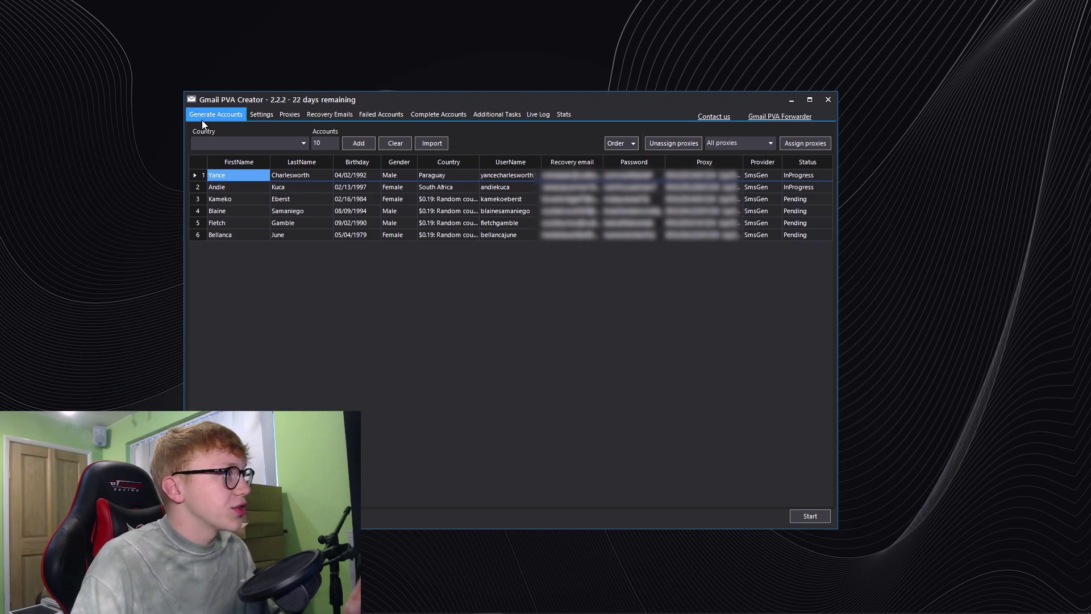
Step: Test the Sms-Gen API key in Settings, which shows a $25.63 balance
{"action": "left_click", "coordinate": [261, 115]}
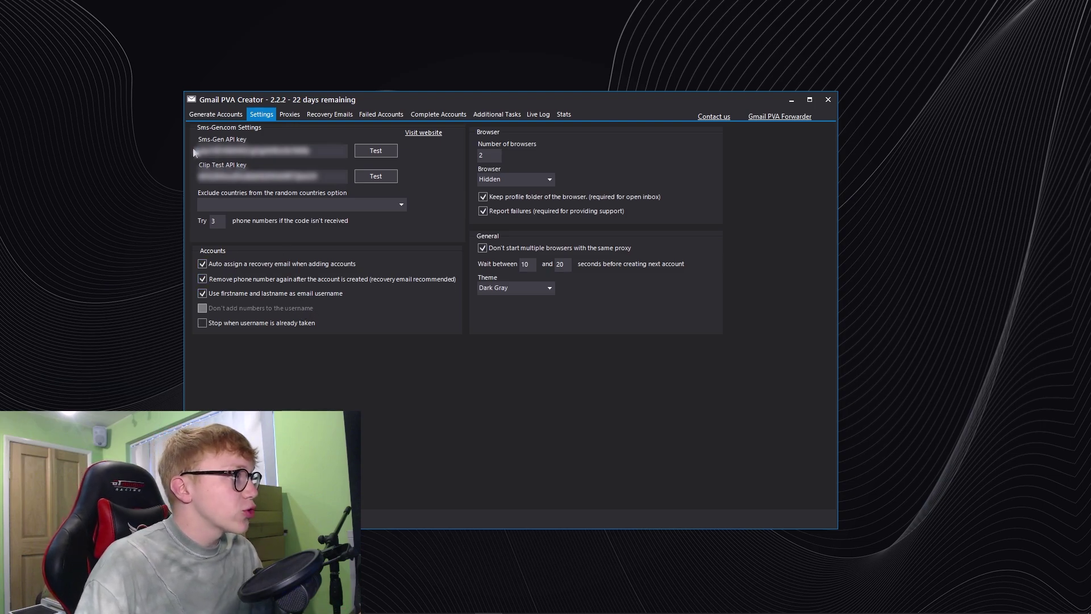
{"action": "left_click", "coordinate": [254, 150]}
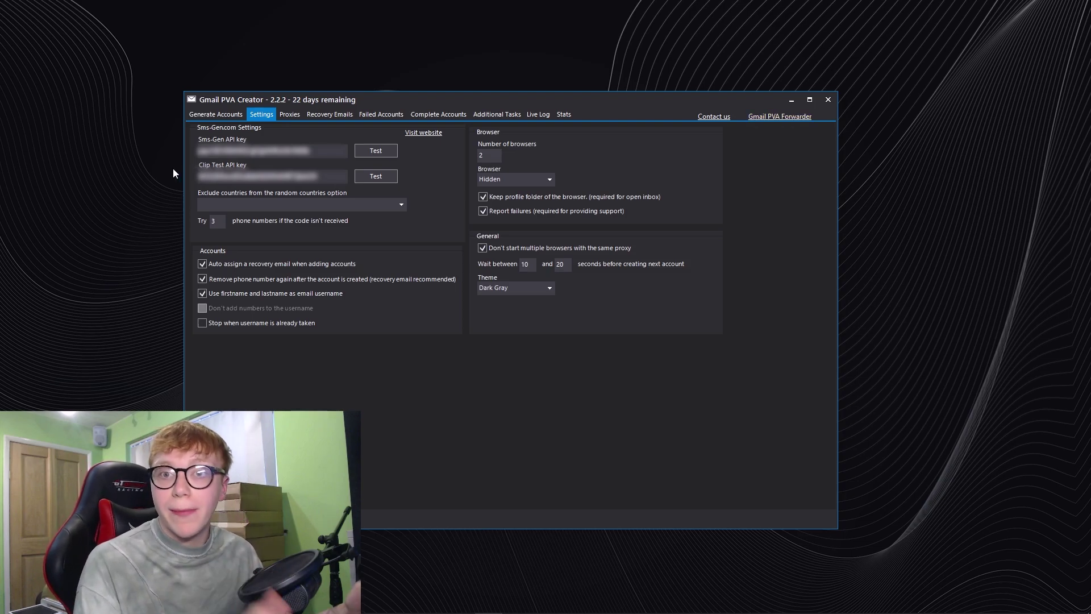
{"action": "left_click", "coordinate": [372, 152]}
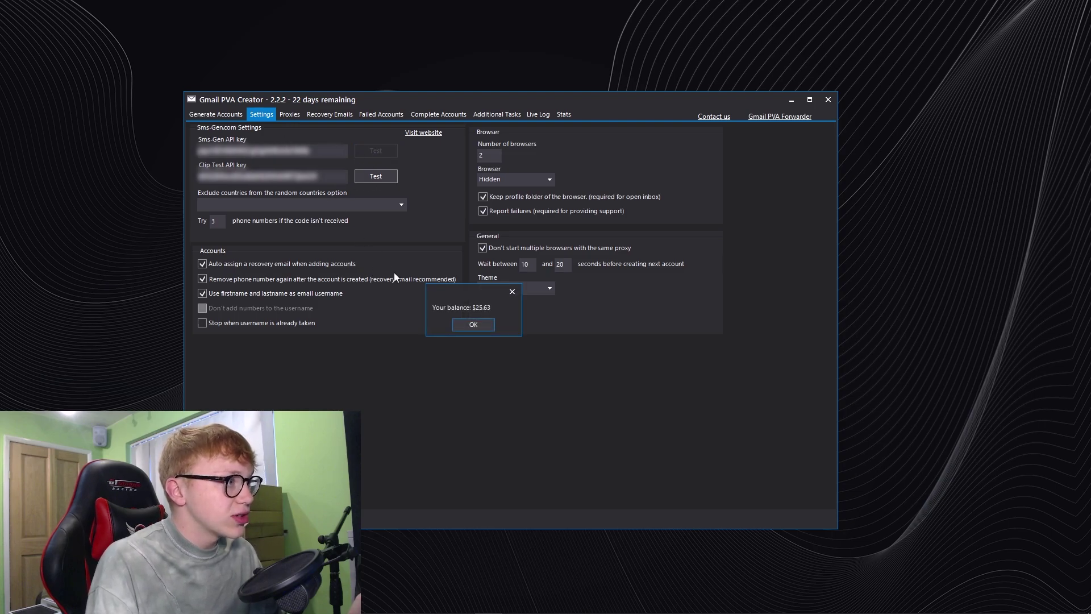
{"action": "left_click", "coordinate": [477, 324]}
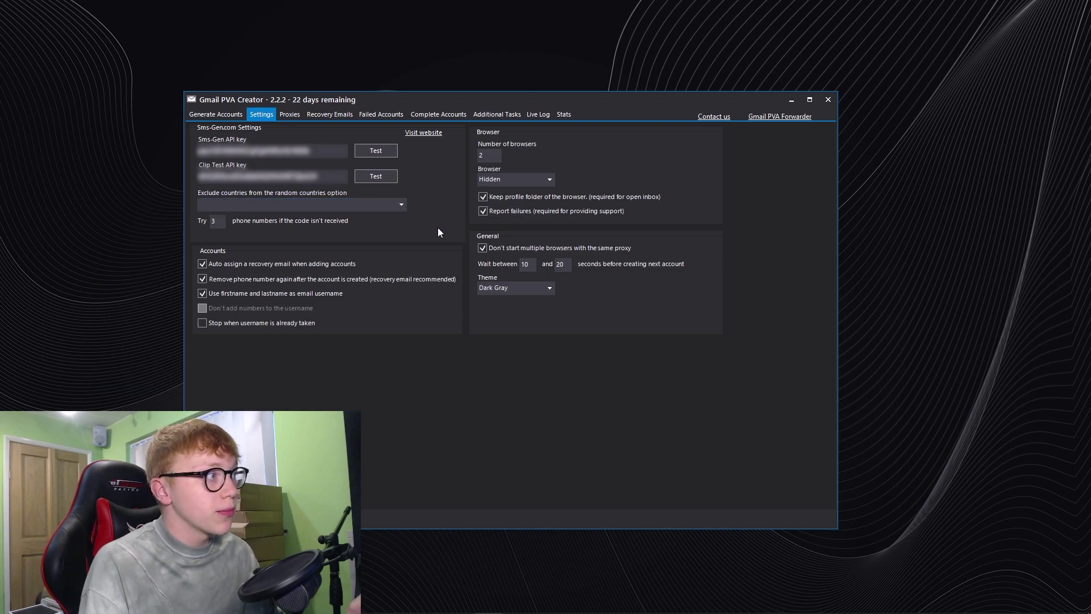
Step: Leave the Exclude countries list empty and view the 15 loaded proxies
{"action": "left_click", "coordinate": [403, 205]}
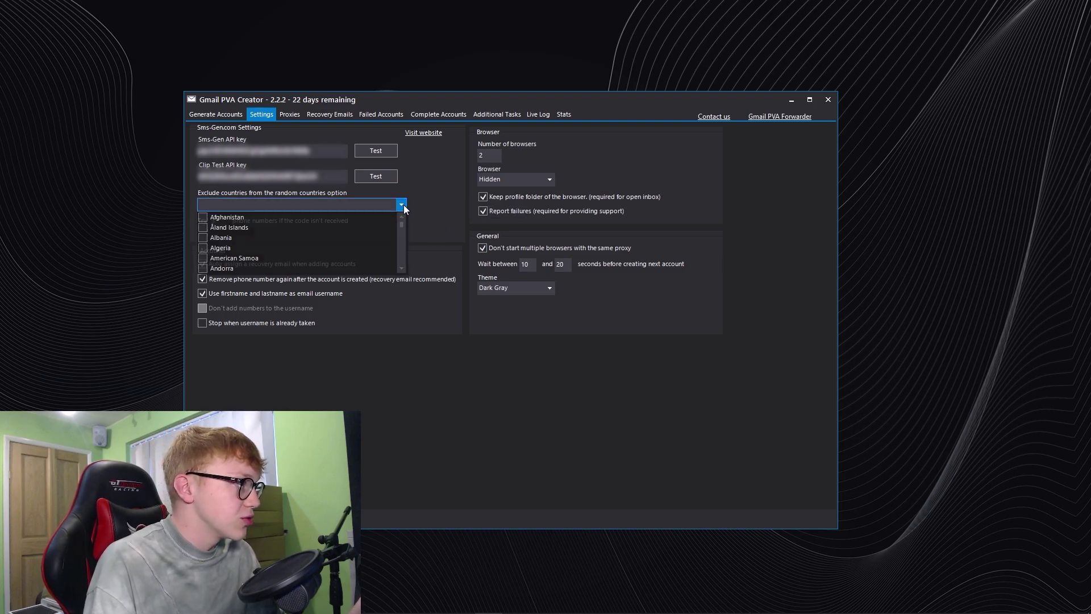
{"action": "left_click", "coordinate": [403, 205]}
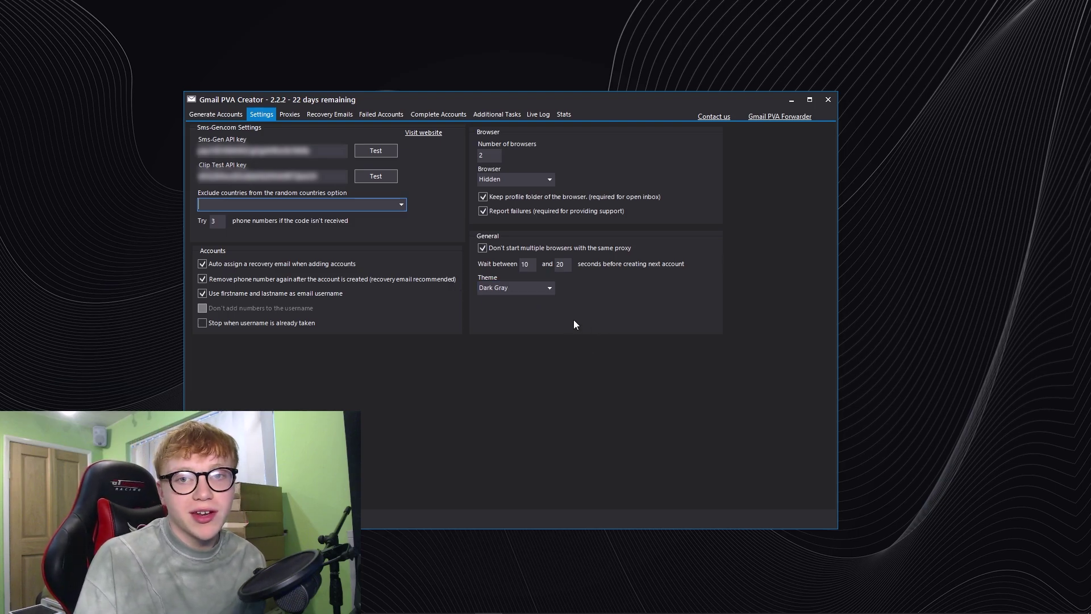
{"action": "left_click", "coordinate": [290, 113]}
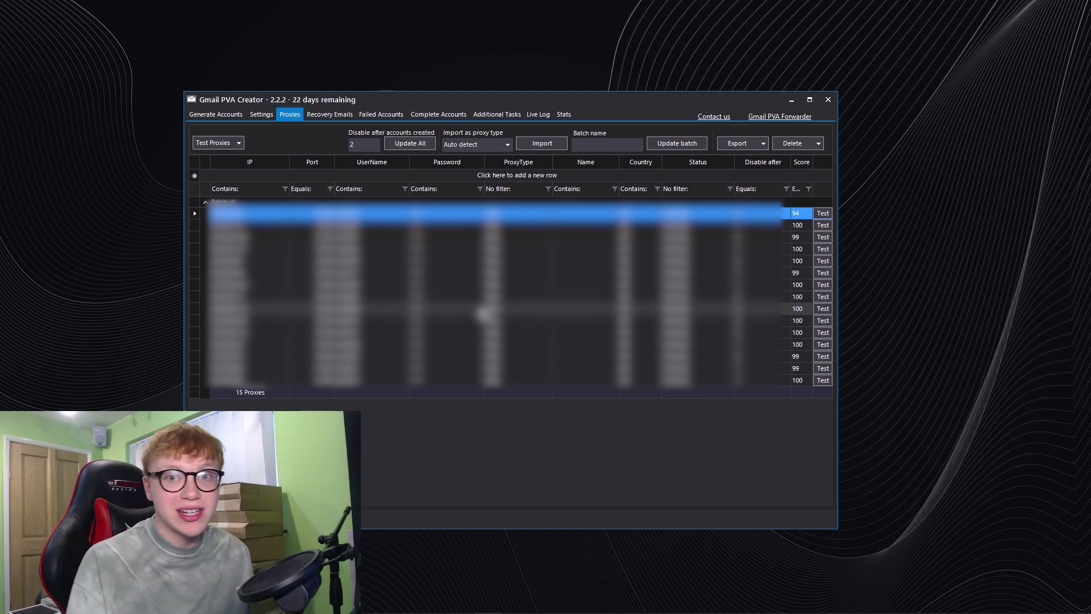
Step: Review the recovery email list, then go back to the Settings page
{"action": "left_click", "coordinate": [315, 113]}
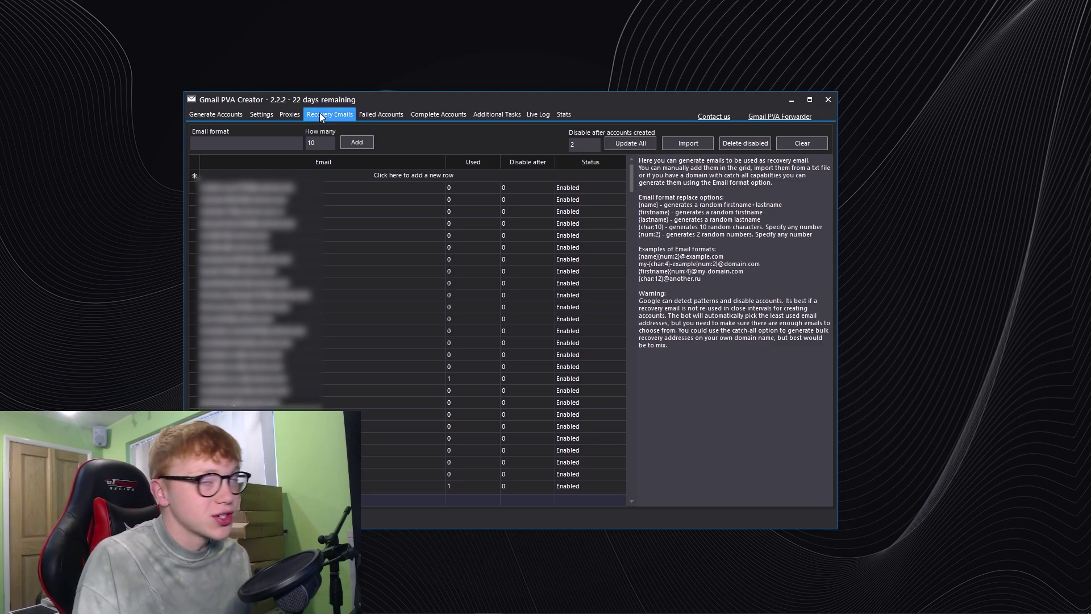
{"action": "left_click", "coordinate": [266, 113]}
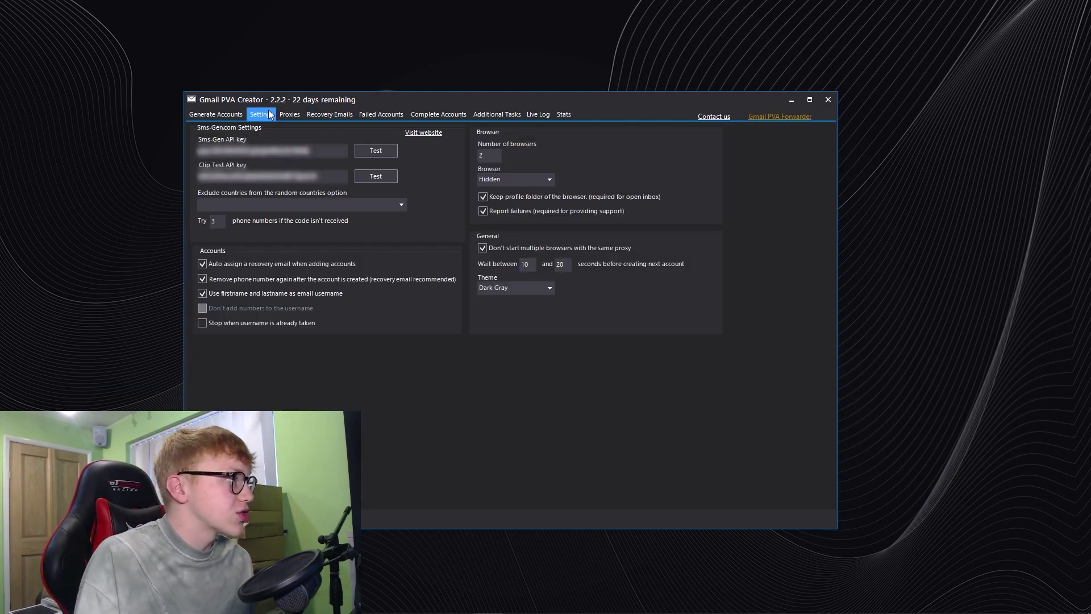
Step: Delete all pending accounts from the Generate Accounts grid
{"action": "left_click", "coordinate": [210, 112]}
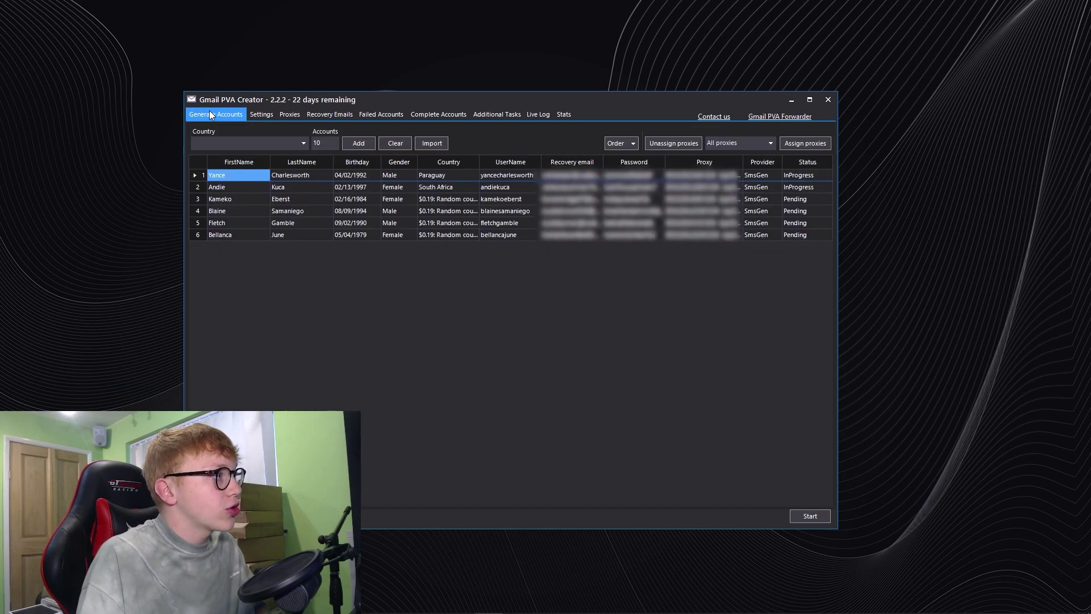
{"action": "left_click", "coordinate": [393, 143]}
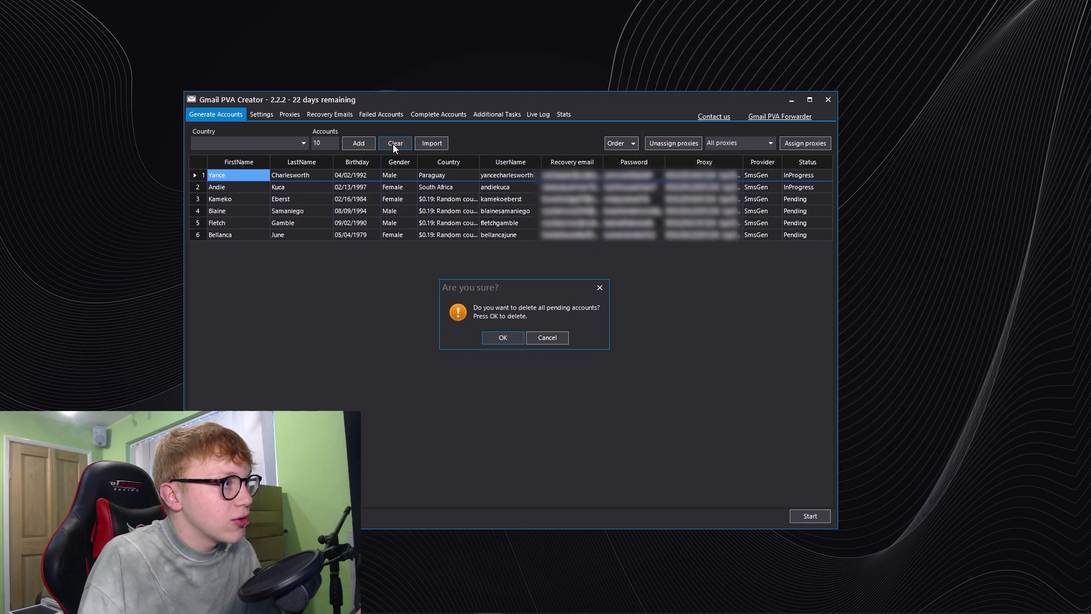
{"action": "left_click", "coordinate": [491, 337]}
Step: Generate ten new accounts using the '$0.19: Random country' option
{"action": "left_click", "coordinate": [229, 139]}
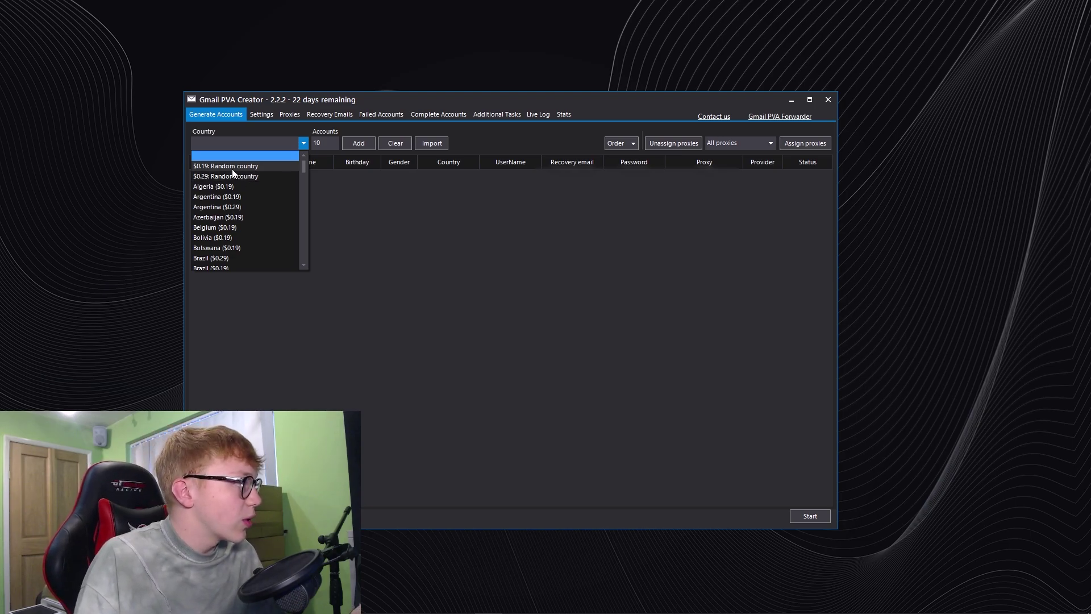
{"action": "left_click", "coordinate": [231, 169]}
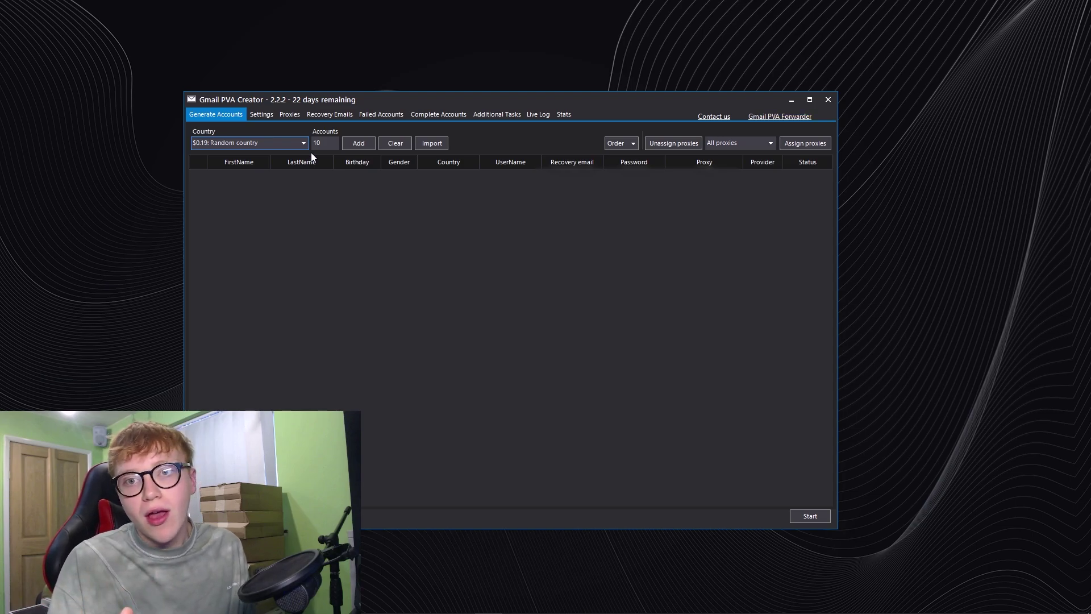
{"action": "left_click", "coordinate": [239, 143]}
{"action": "left_click", "coordinate": [225, 143]}
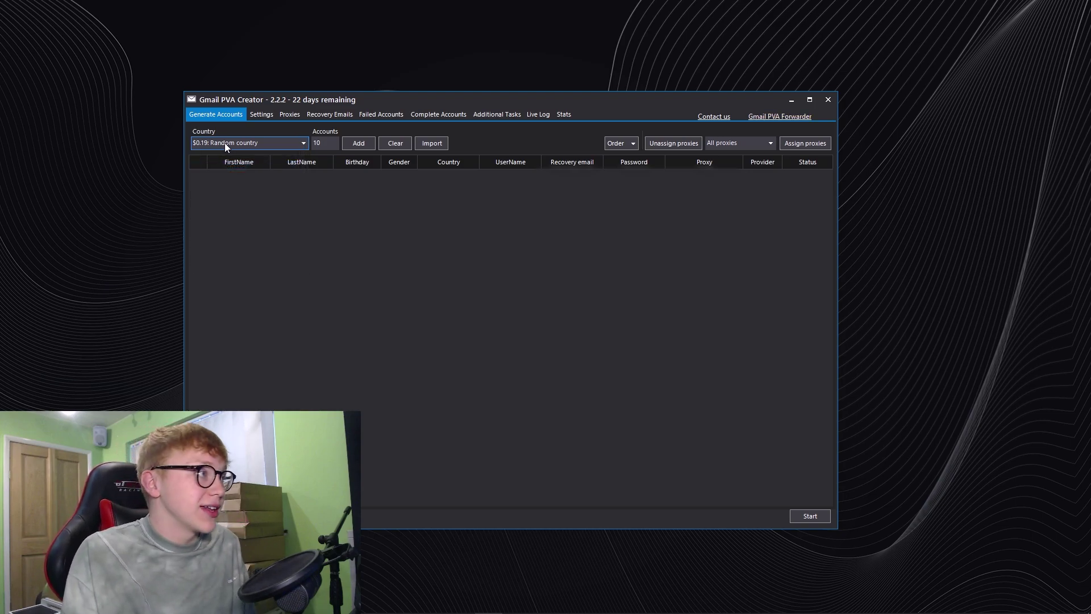
{"action": "left_click", "coordinate": [363, 142]}
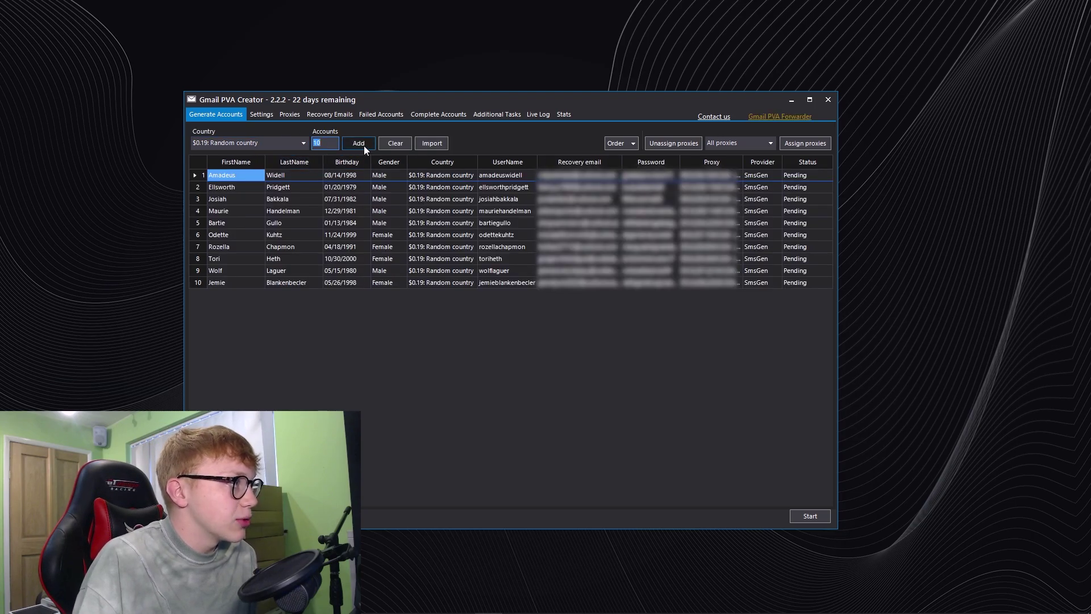
Step: Select accounts in the new batch and keep the country on Random country
{"action": "left_click", "coordinate": [237, 178]}
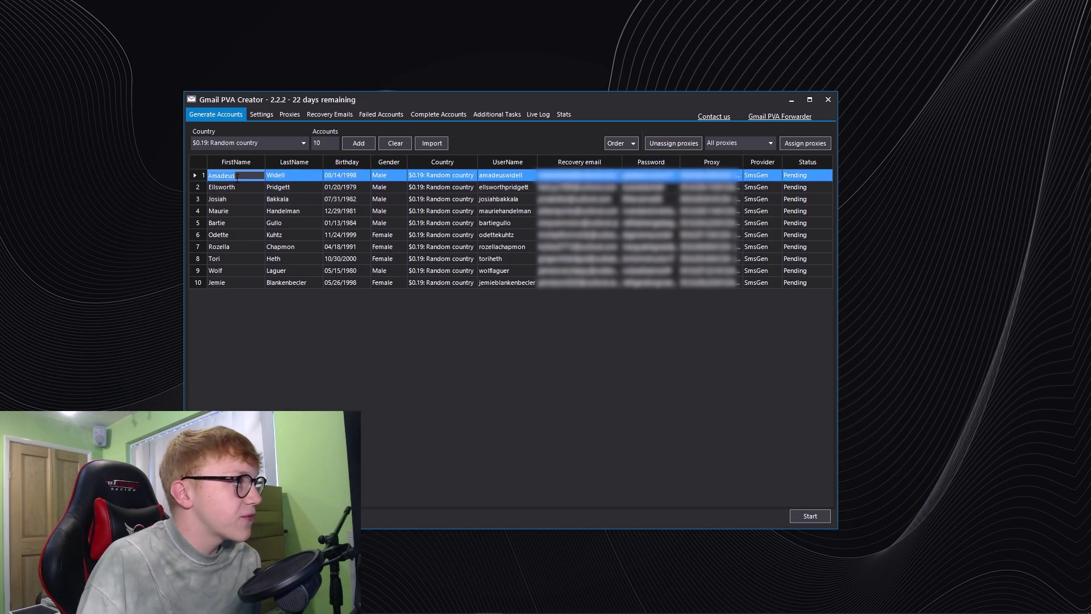
{"action": "left_click", "coordinate": [275, 223]}
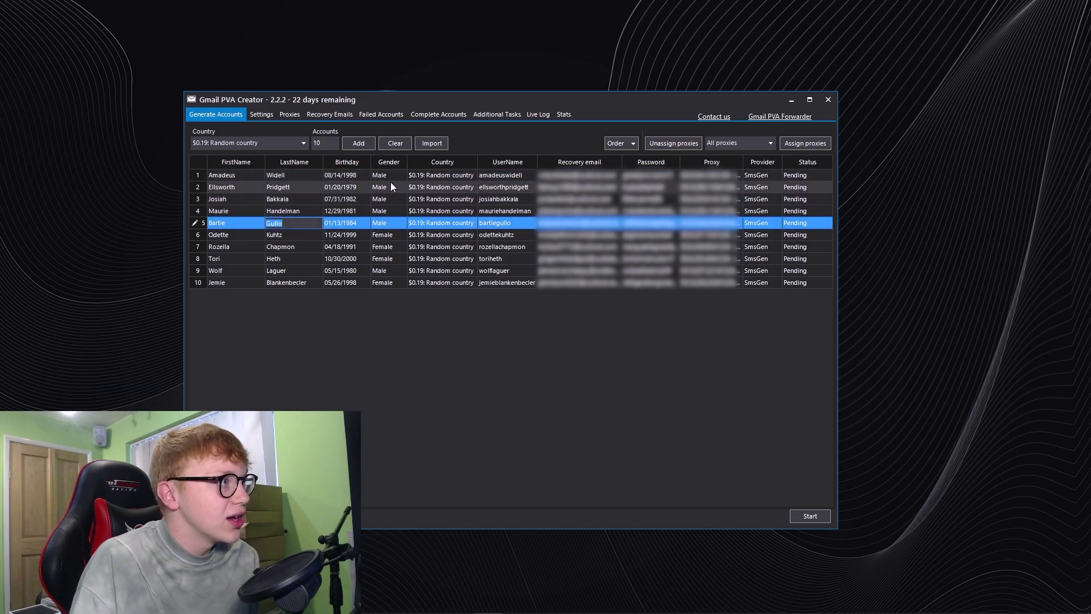
{"action": "left_click", "coordinate": [435, 187]}
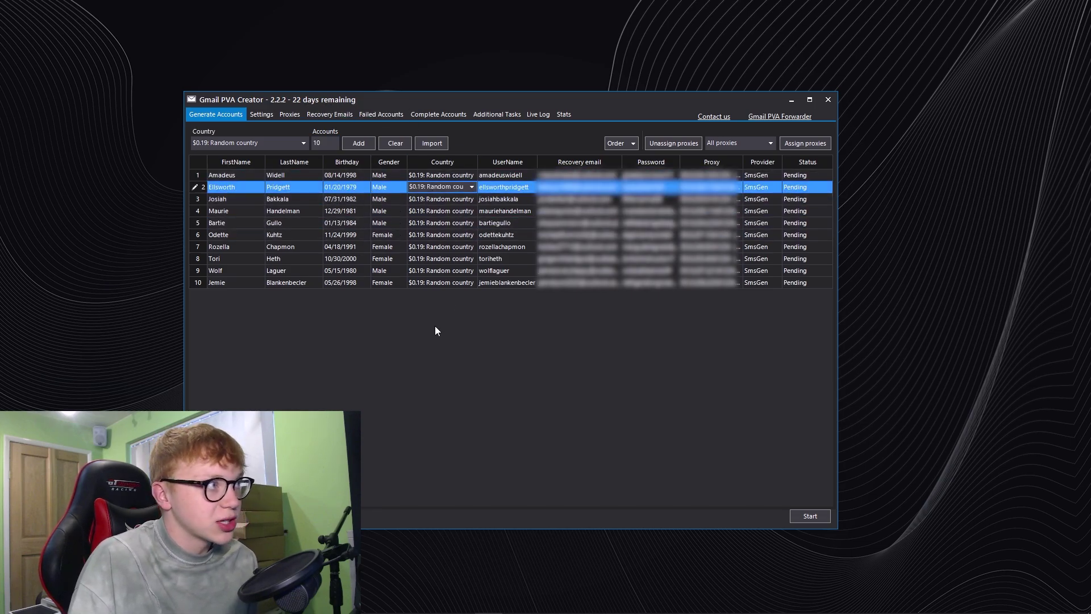
{"action": "left_click", "coordinate": [433, 223]}
{"action": "left_click", "coordinate": [430, 173]}
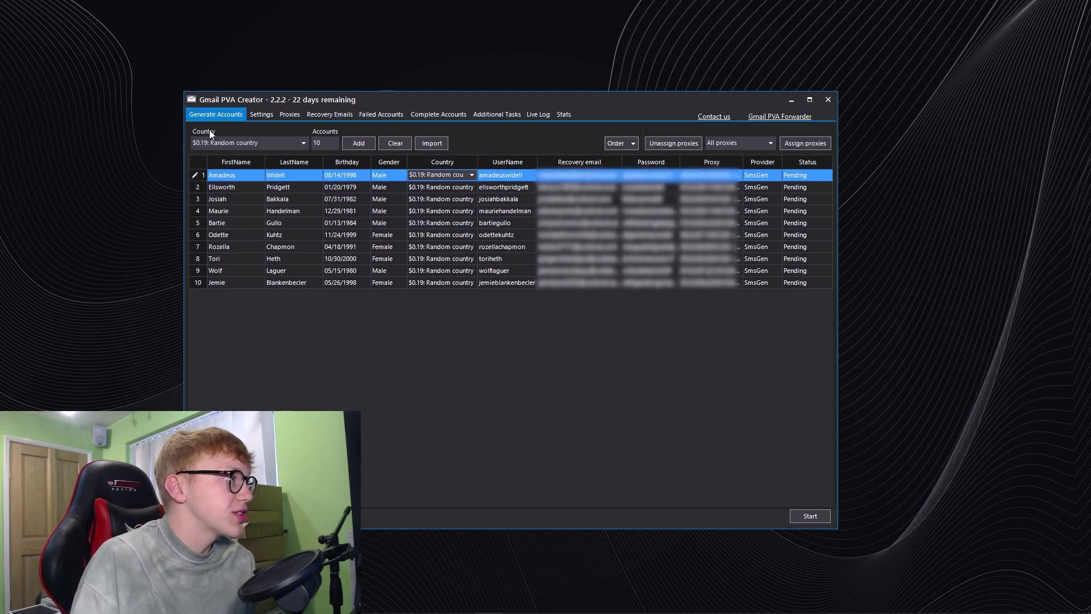
{"action": "left_click", "coordinate": [258, 143]}
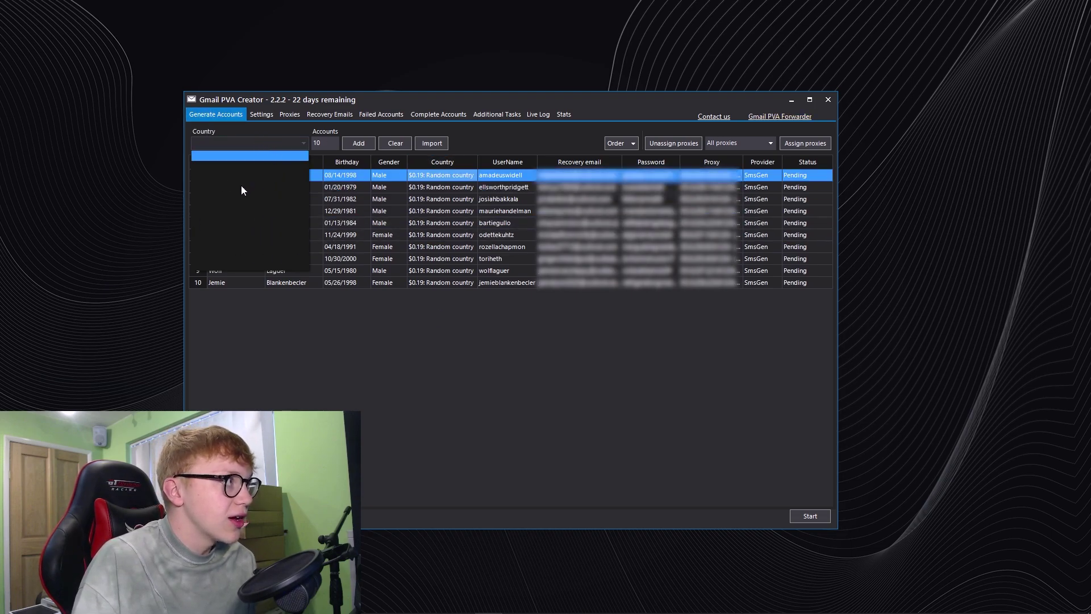
{"action": "scroll", "coordinate": [244, 227], "scroll_direction": "down", "scroll_amount": 10}
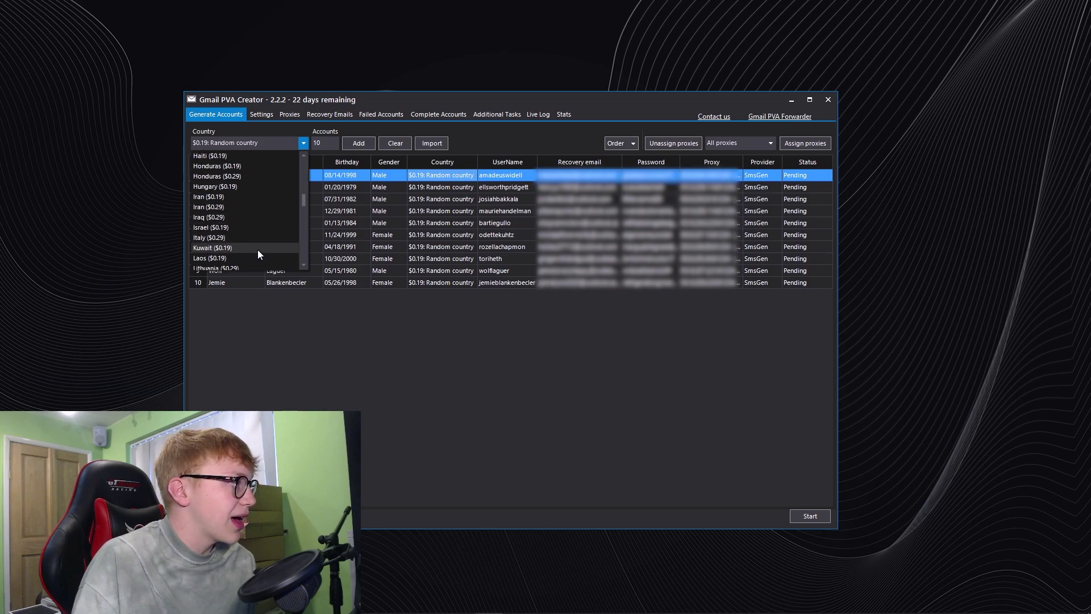
{"action": "scroll", "coordinate": [259, 247], "scroll_direction": "up", "scroll_amount": 10}
{"action": "left_click", "coordinate": [255, 144]}
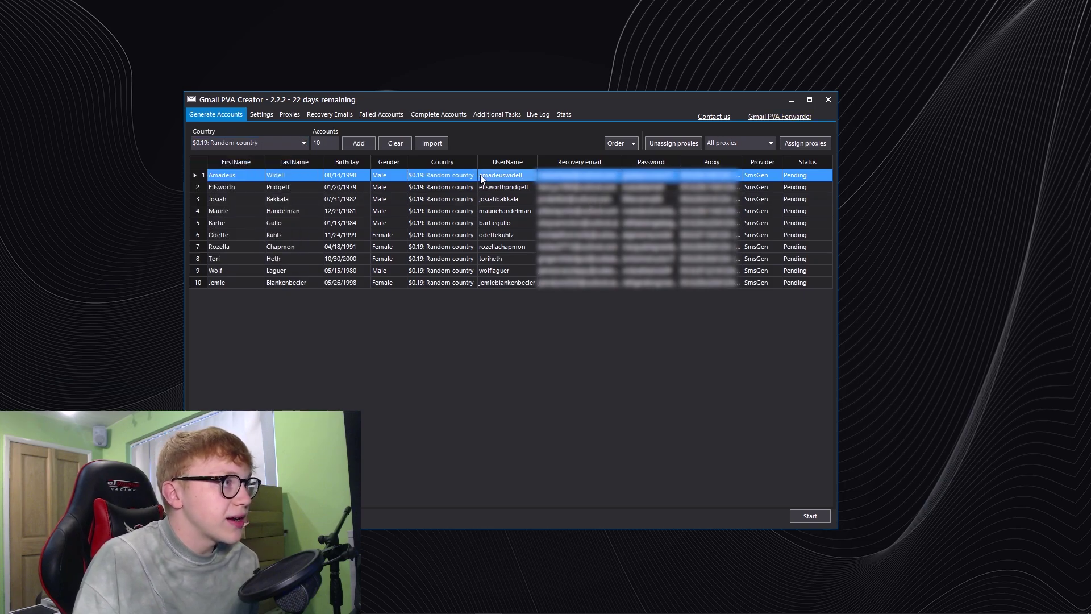
Step: Assign the 'All | 15 proxies' group to the pending accounts
{"action": "left_click", "coordinate": [585, 199]}
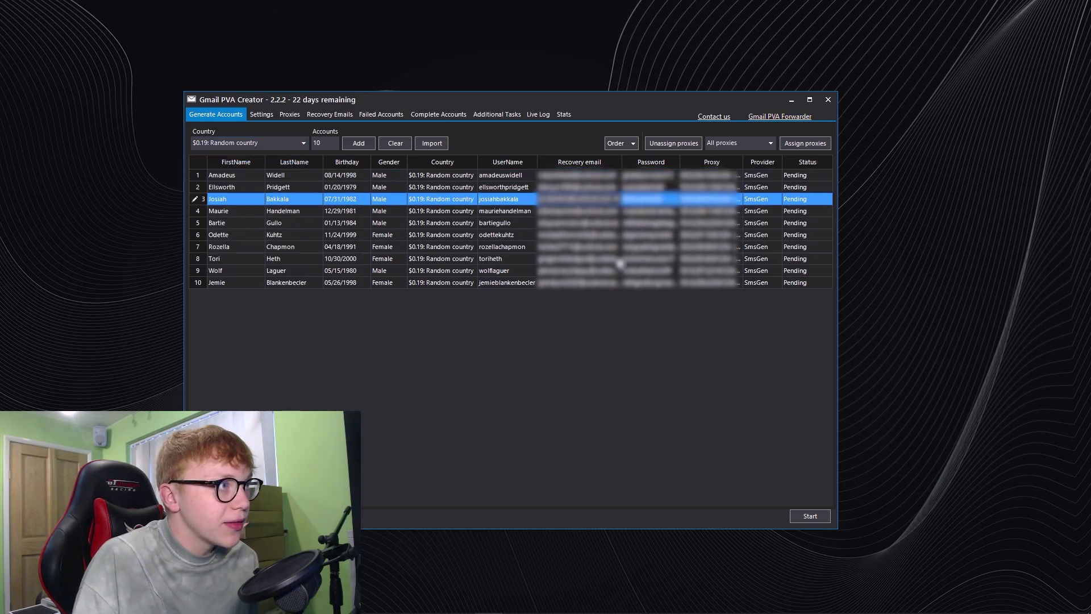
{"action": "left_click", "coordinate": [608, 247]}
{"action": "left_click", "coordinate": [694, 199]}
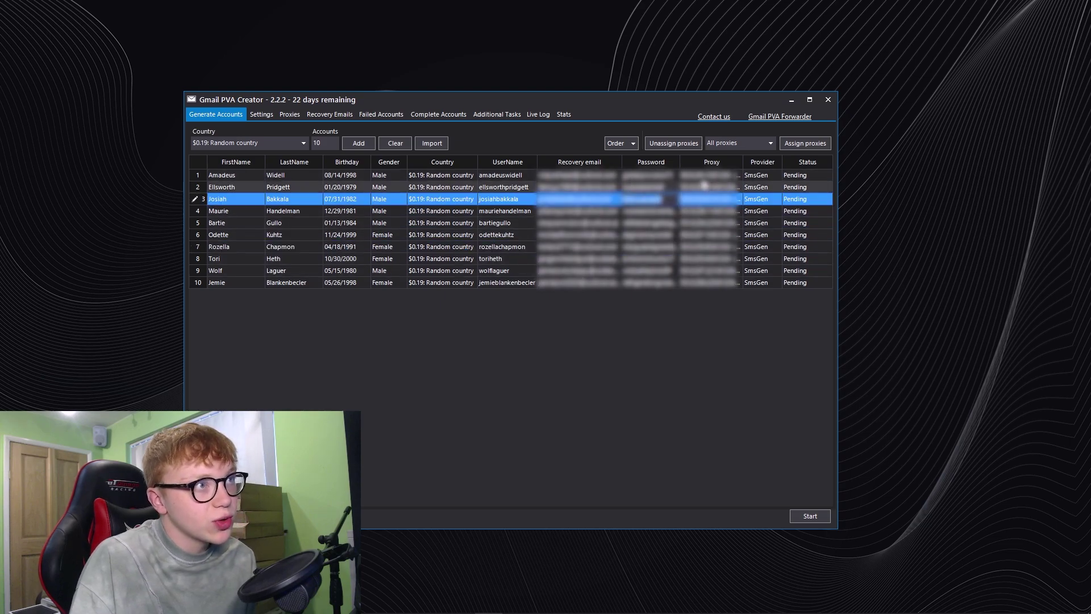
{"action": "left_click", "coordinate": [755, 178]}
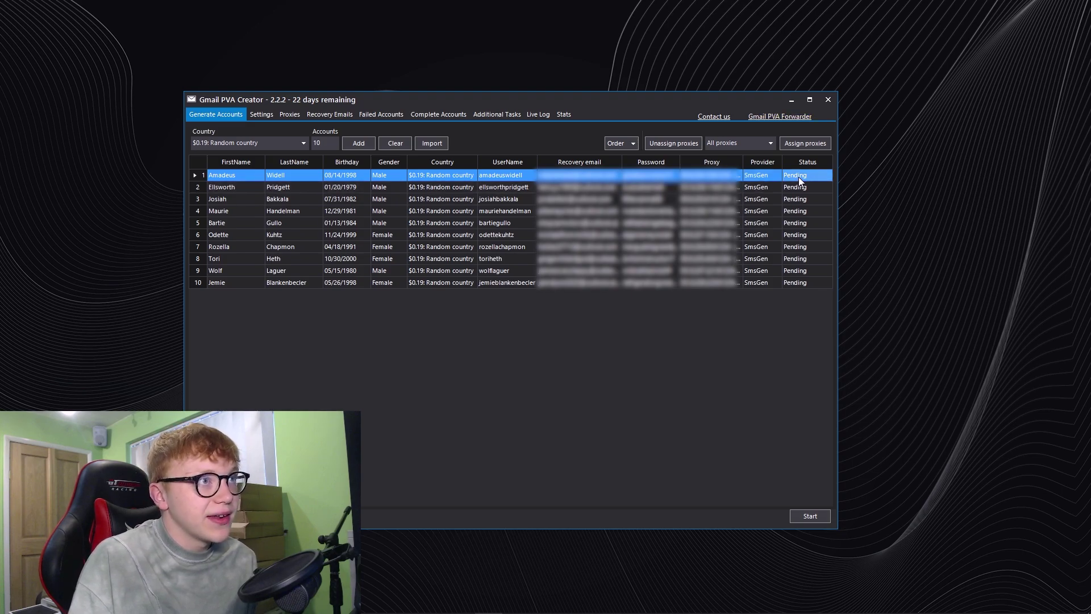
{"action": "left_click", "coordinate": [733, 144]}
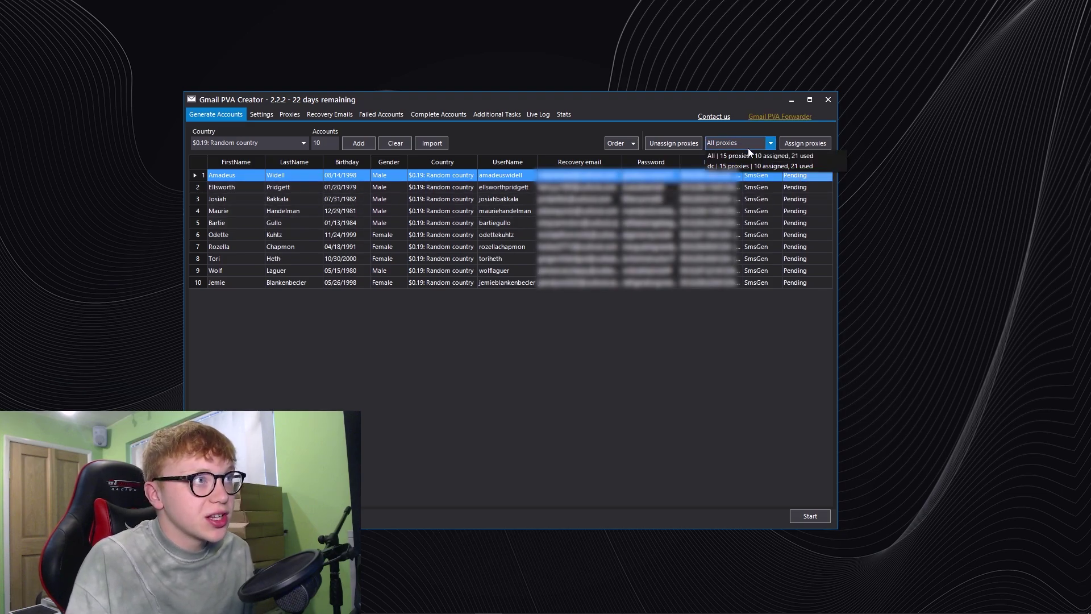
{"action": "left_click", "coordinate": [733, 156]}
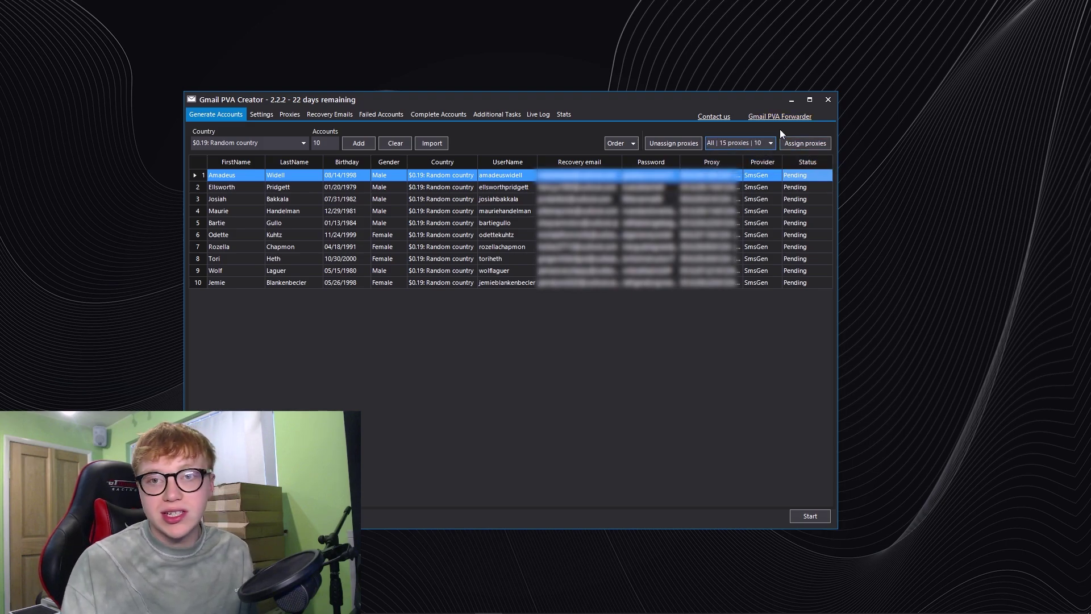
Step: Start the batch and follow the first two accounts in the Live Log
{"action": "left_click", "coordinate": [812, 519]}
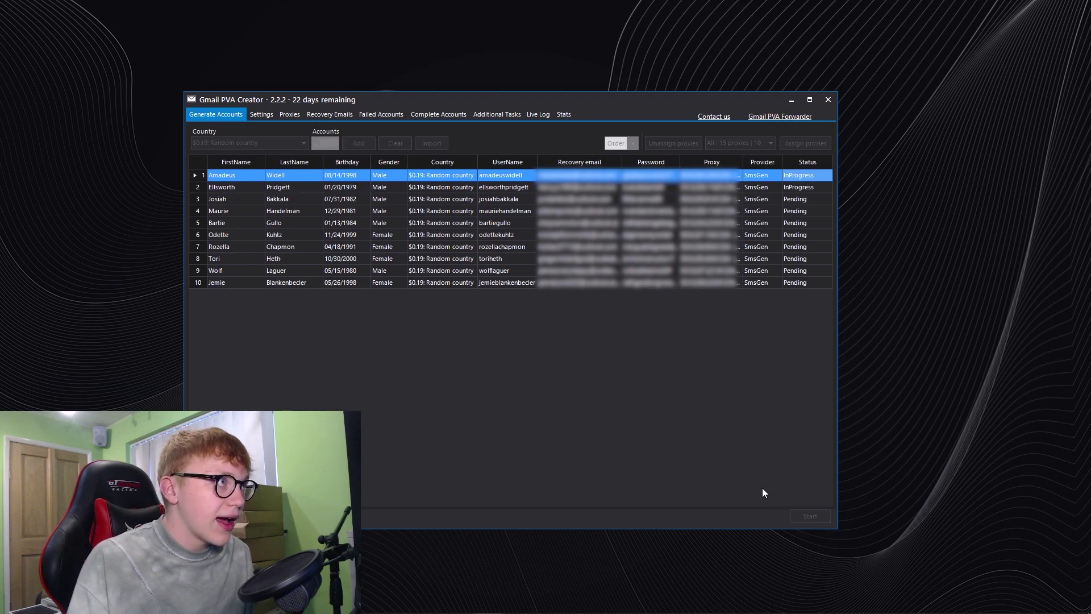
{"action": "left_click", "coordinate": [539, 113]}
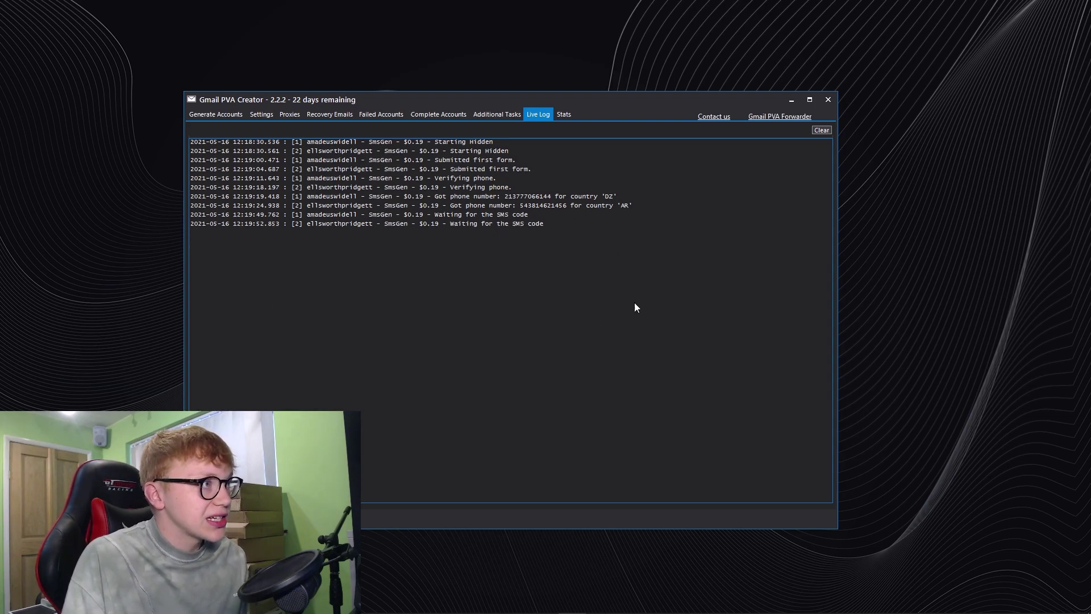
Step: Check Additional Tasks, then view the three failed accounts (YE, MY, PE)
{"action": "left_click", "coordinate": [496, 114]}
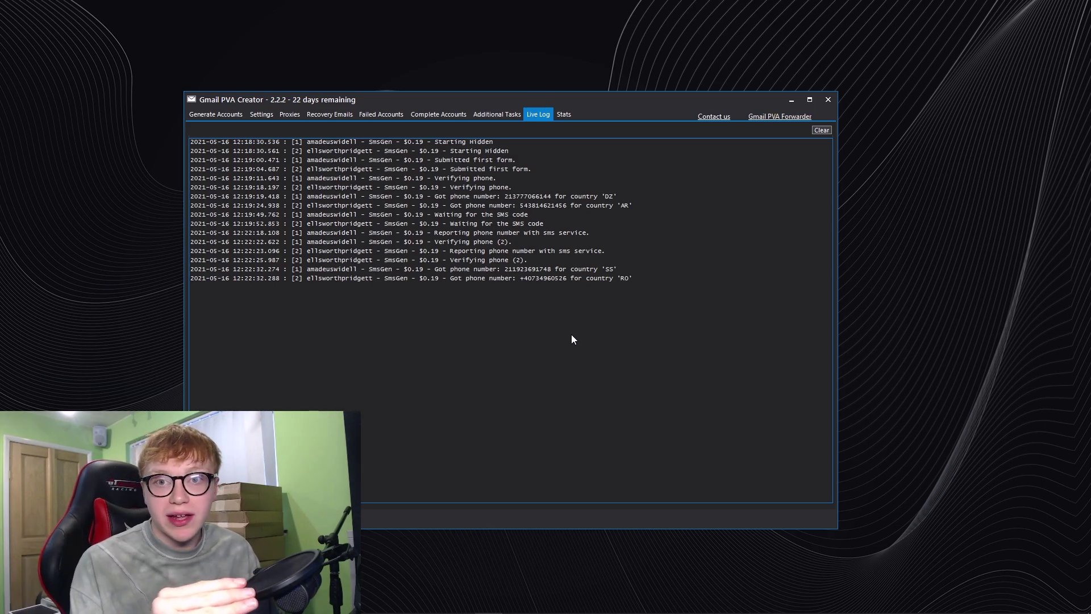
{"action": "left_click", "coordinate": [378, 114]}
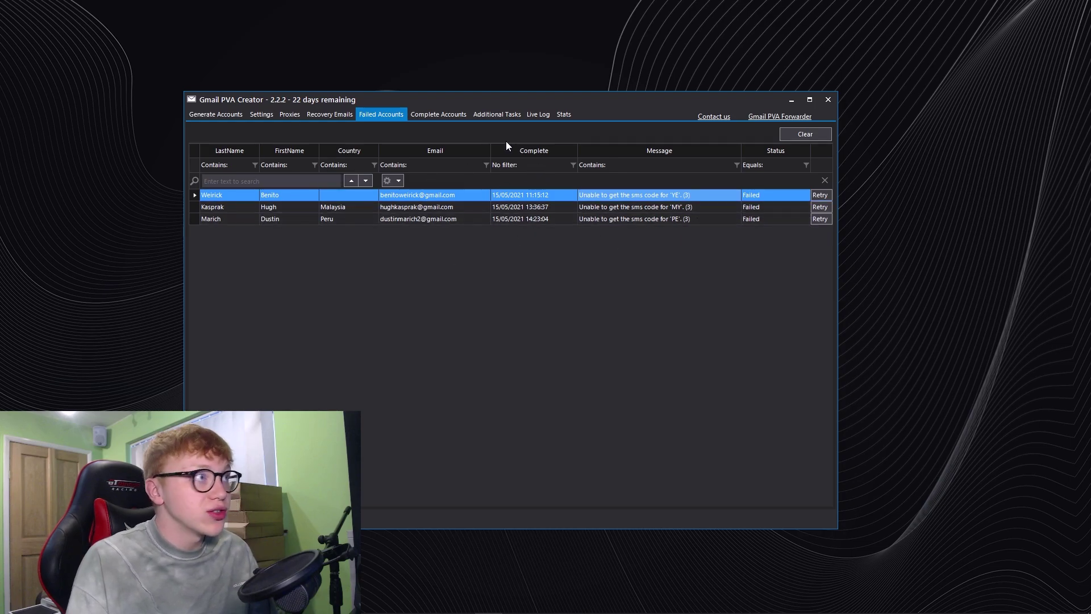
Step: Watch the Live Log until both running accounts show Completed
{"action": "left_click", "coordinate": [538, 114]}
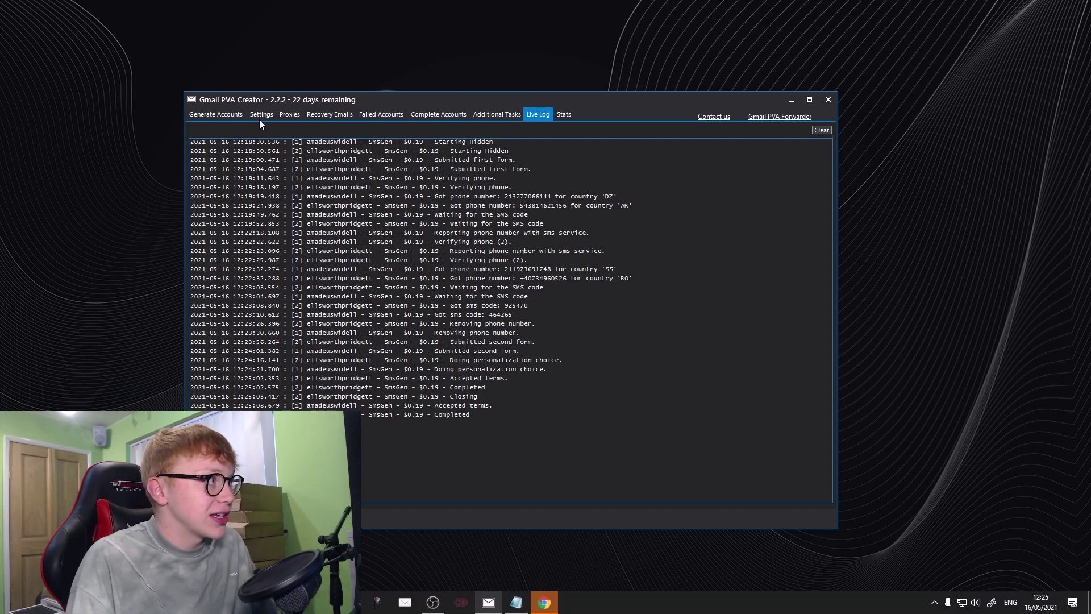
Step: Check the remaining pending accounts, then view the Complete Accounts list of over 20 accounts
{"action": "left_click", "coordinate": [226, 115]}
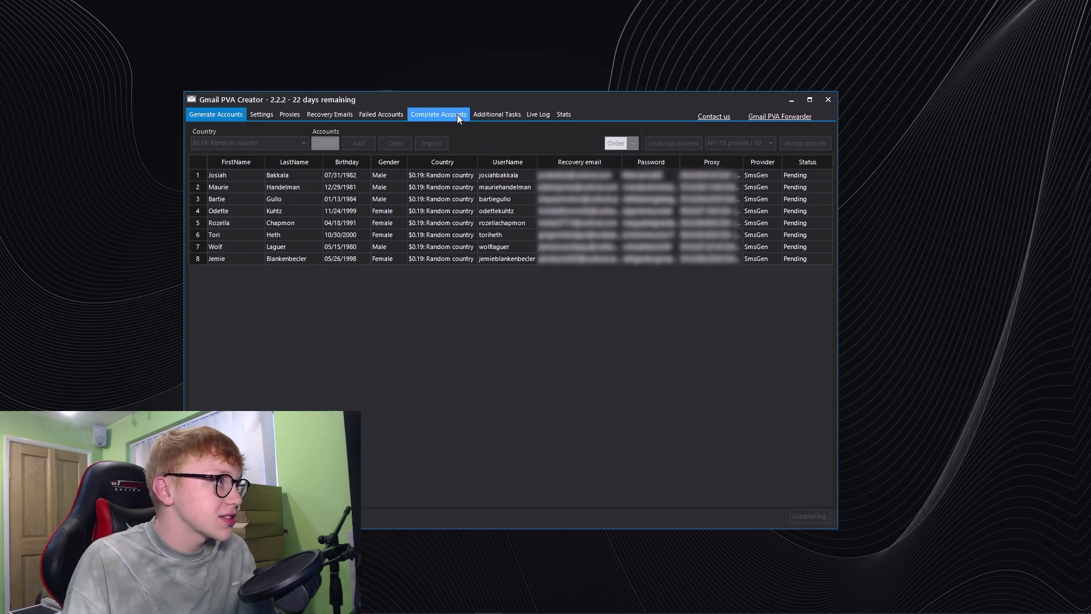
{"action": "left_click", "coordinate": [539, 115]}
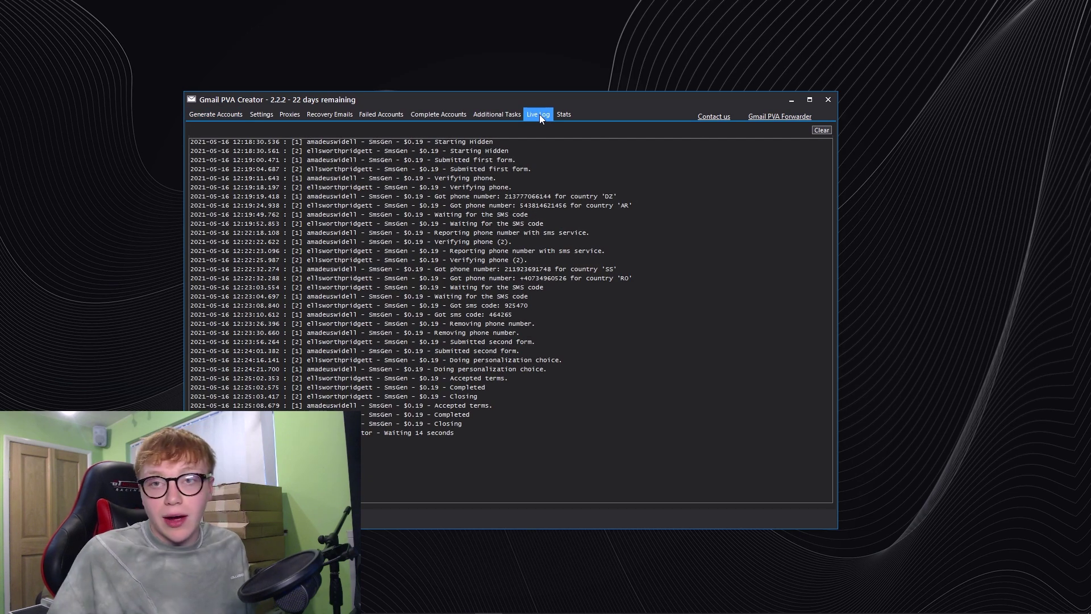
{"action": "left_click", "coordinate": [437, 114]}
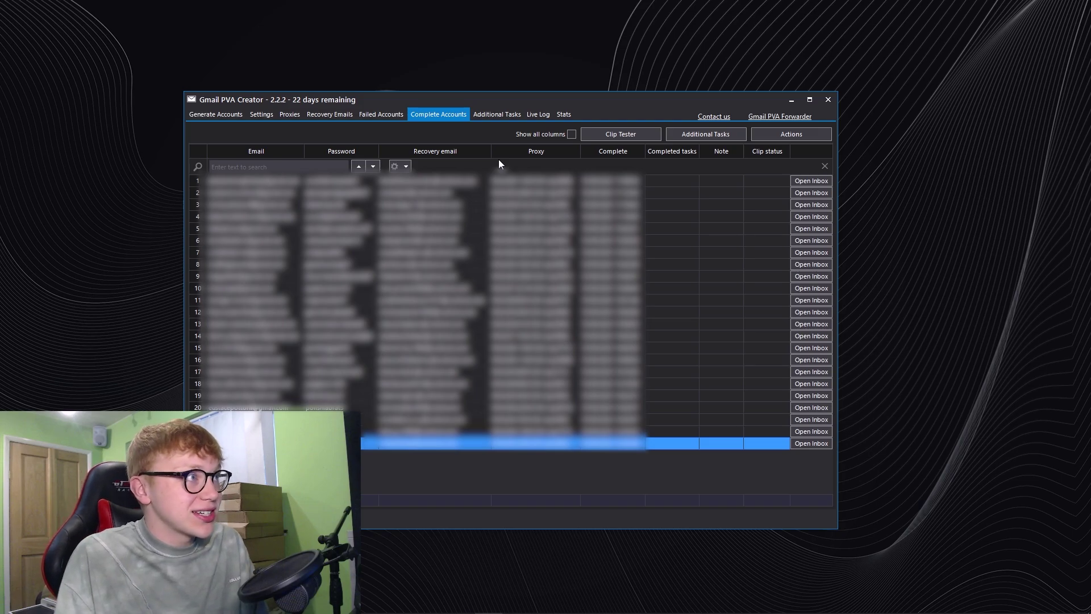
Step: View the Stats chart: 2 accounts created today and 23 over the last week
{"action": "left_click", "coordinate": [560, 118]}
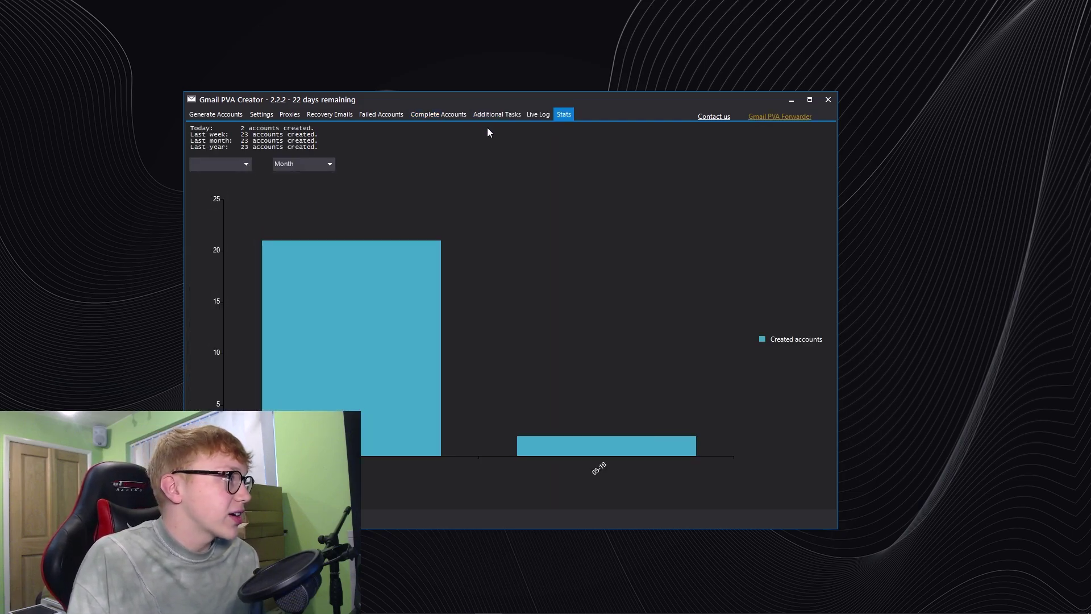